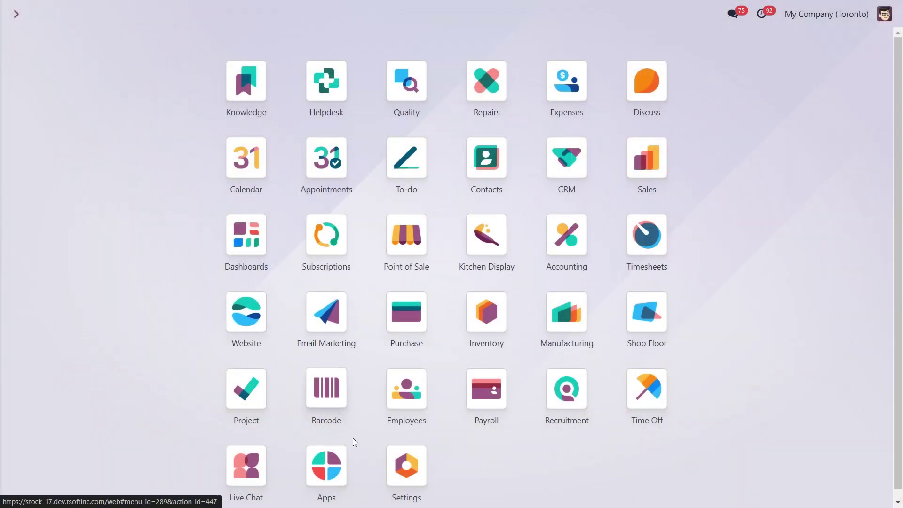
Step: Search the Apps list for the Barcode module, then return to the home menu
left_click(331, 465)
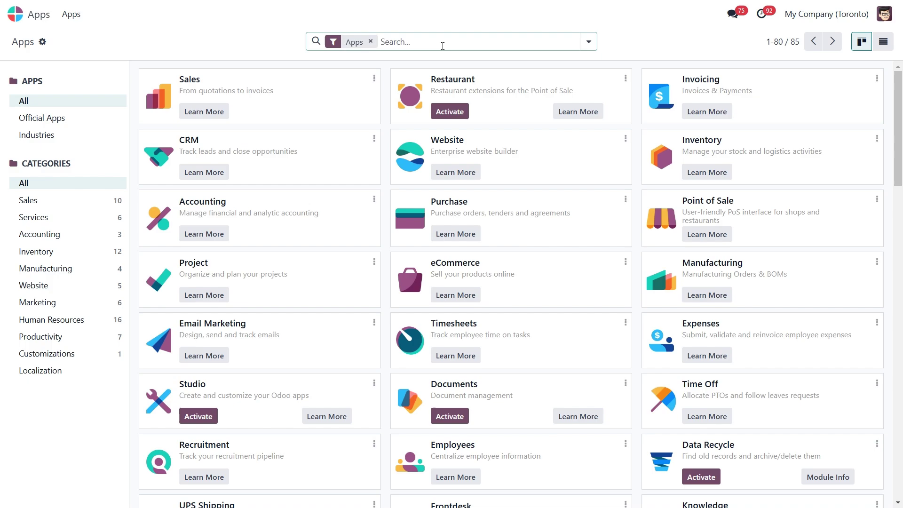
type("Barcode")
key("Return")
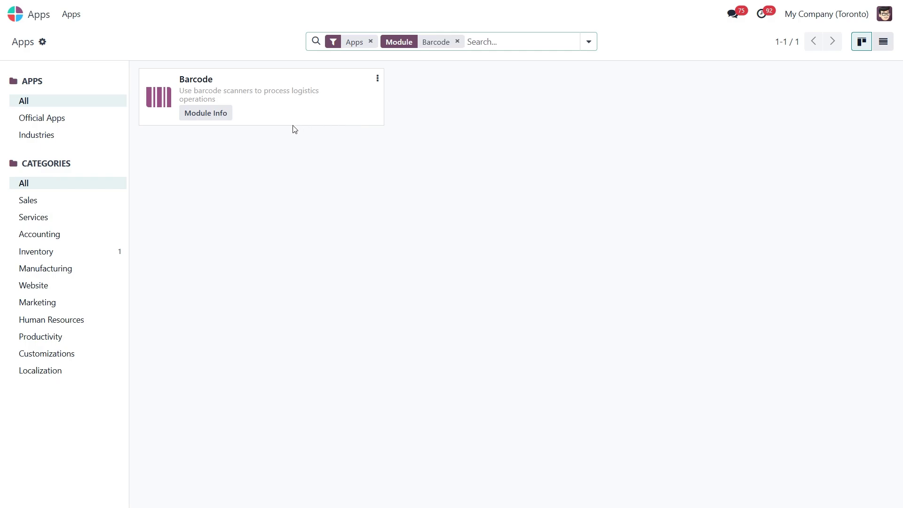
left_click(33, 15)
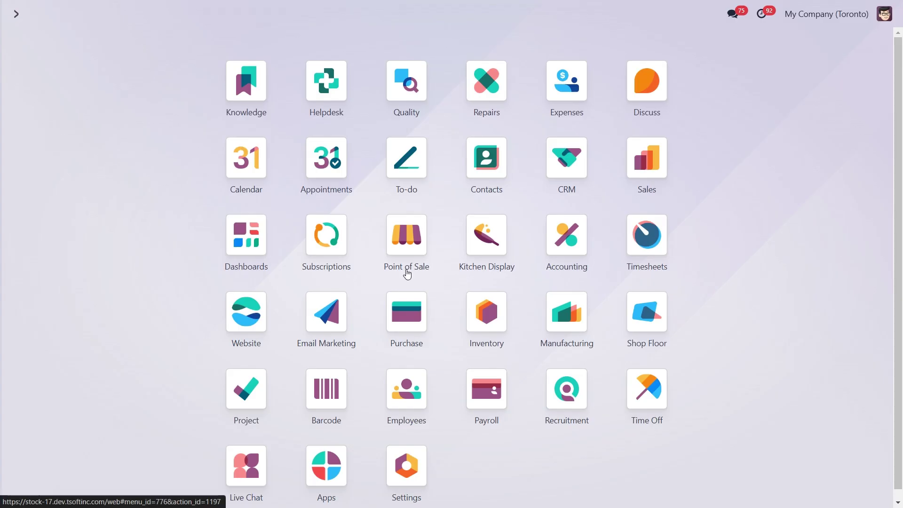
Step: Open Inventory settings at the Barcode section, keeping Default Nomenclature as the barcode nomenclature
left_click(489, 317)
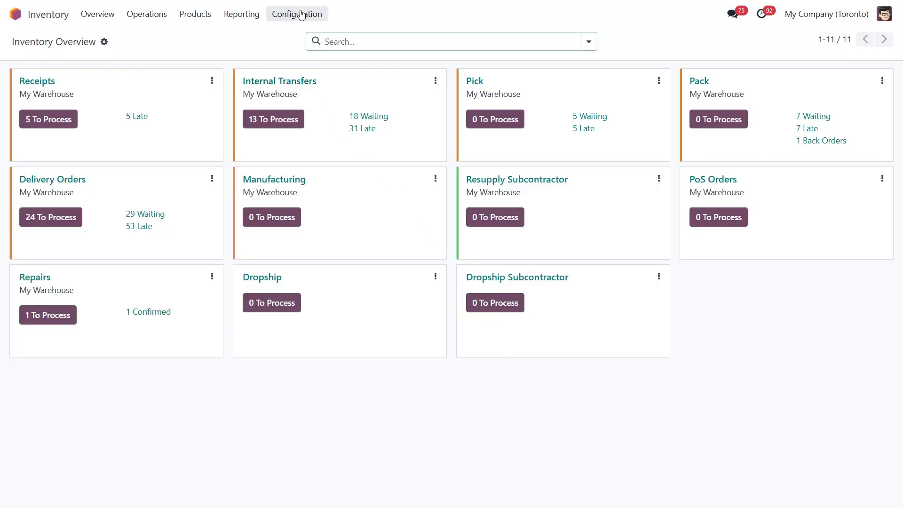
left_click(300, 15)
left_click(304, 38)
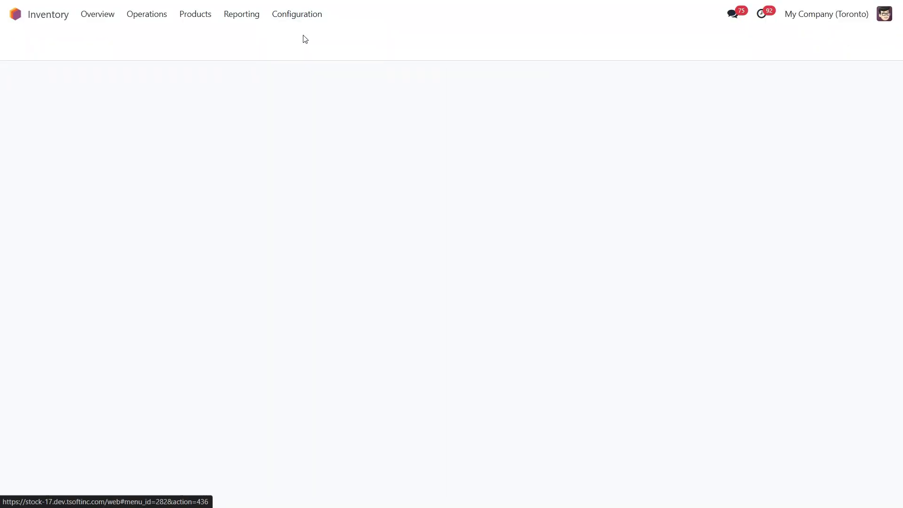
scroll(317, 220, "down", 3)
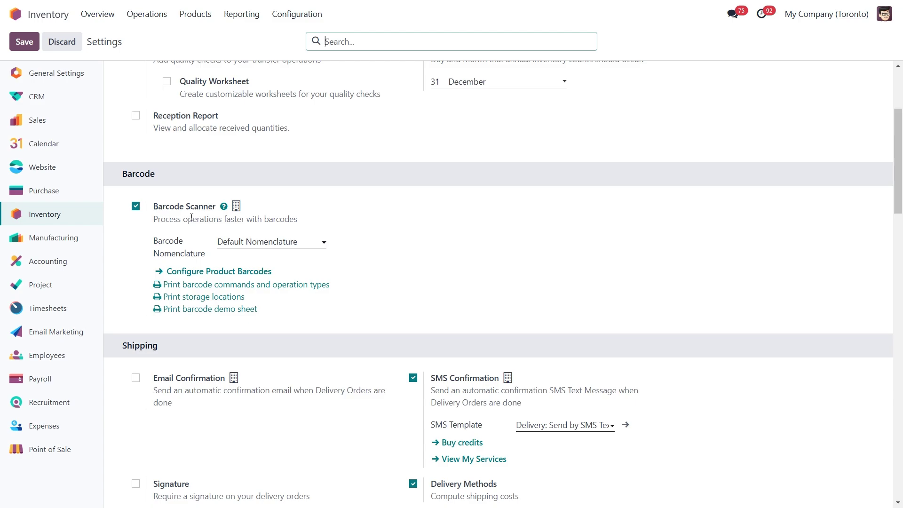
left_click(260, 241)
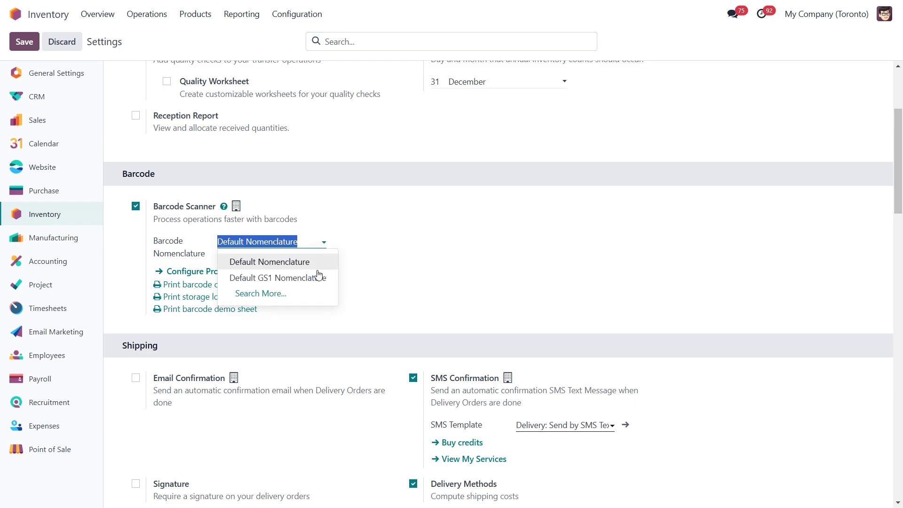
left_click(345, 244)
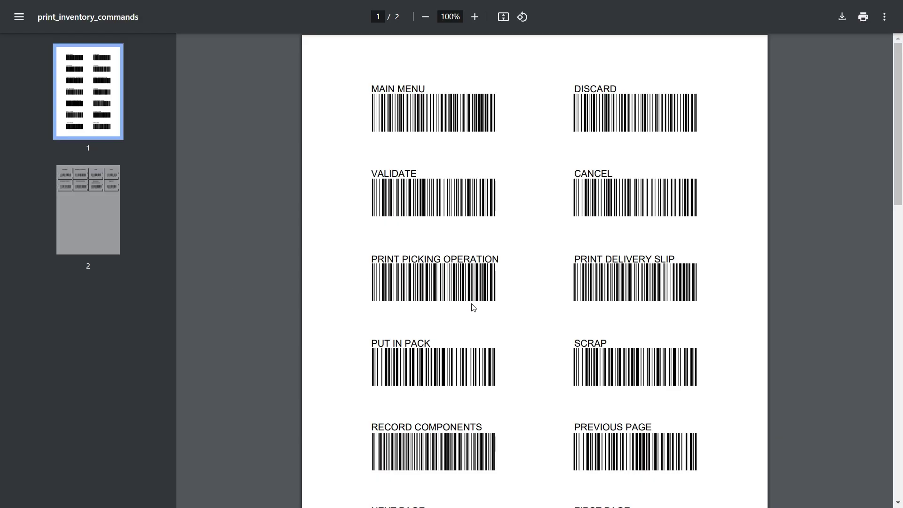
Step: Scroll the print_inventory_commands PDF from the command barcodes to page 2's operation-type barcodes
scroll(474, 308, "down", 8)
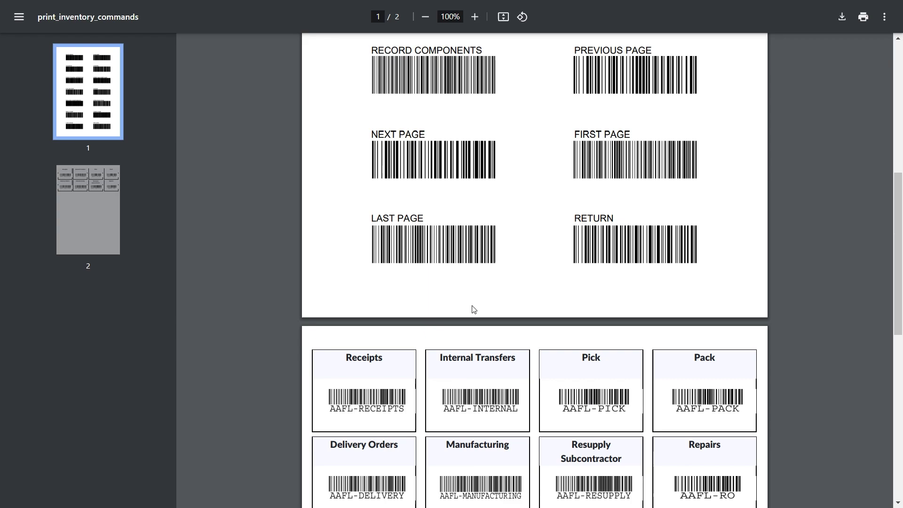
scroll(473, 309, "down", 3)
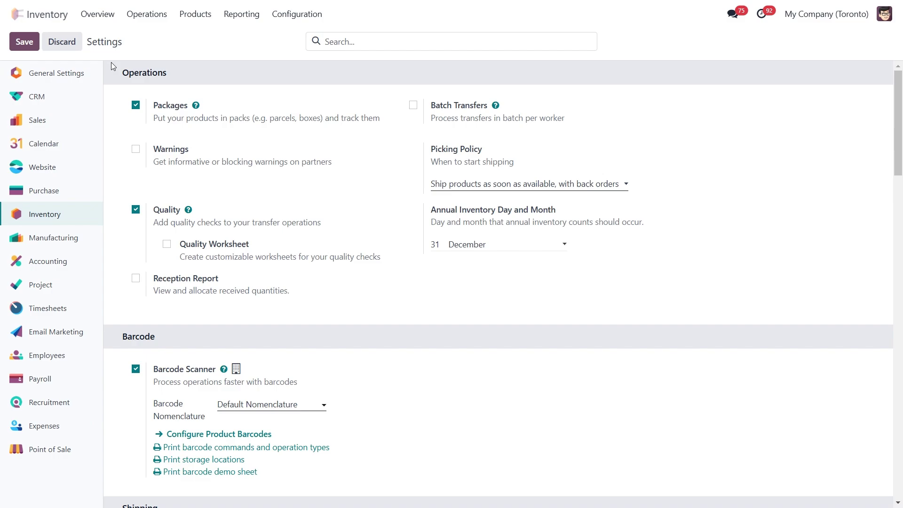
Step: Open the Product Barcodes list from Inventory settings, showing product references and barcodes
scroll(260, 243, "down", 4)
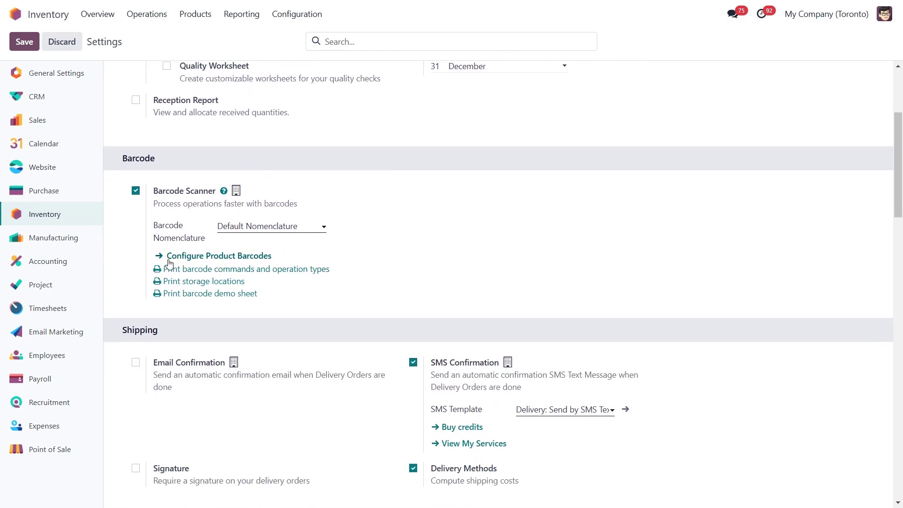
left_click(257, 256)
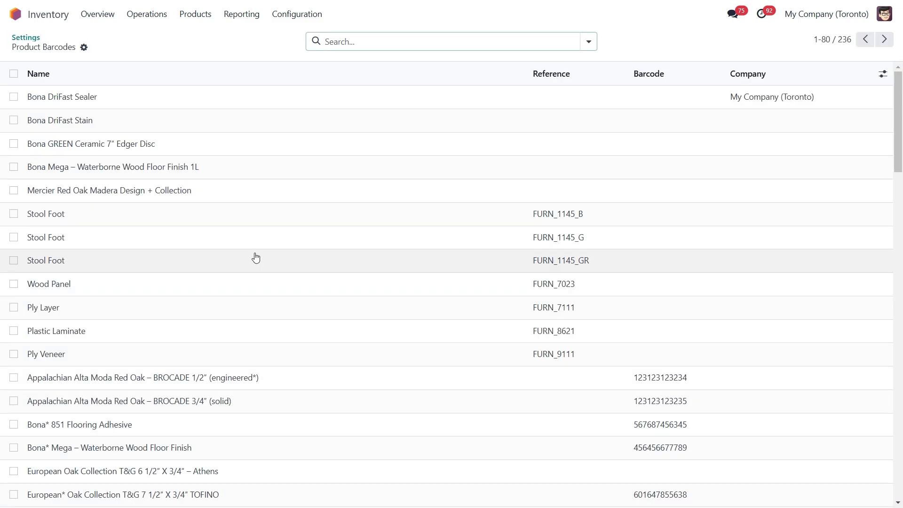
scroll(255, 258, "down", 9)
scroll(256, 258, "up", 9)
Step: Edit the barcode cells of Stool Foot FURN_1145_GR, Appalachian BROCADE 1/2", and Mercier Red Oak
left_click(650, 255)
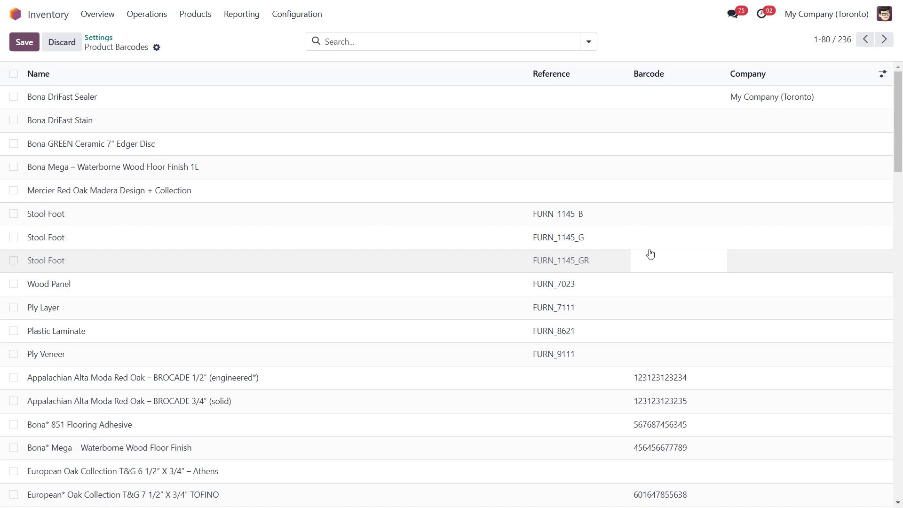
left_click(660, 376)
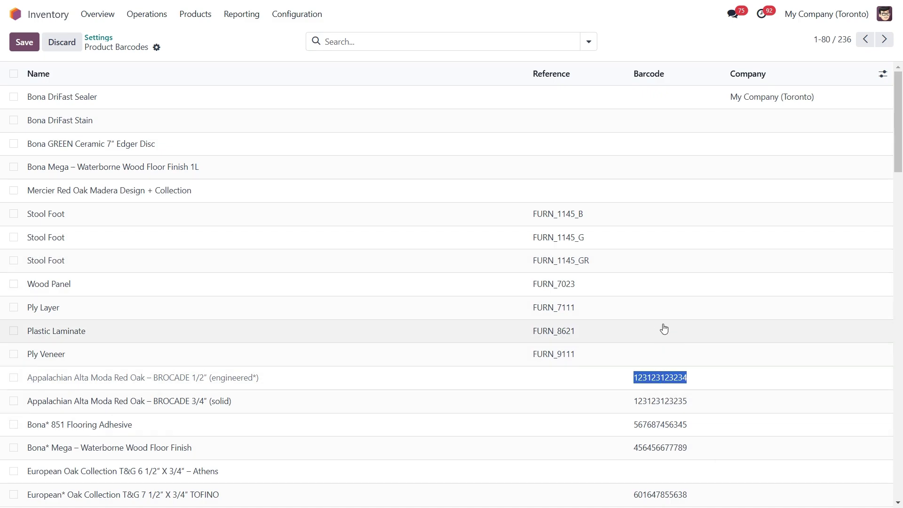
left_click(659, 199)
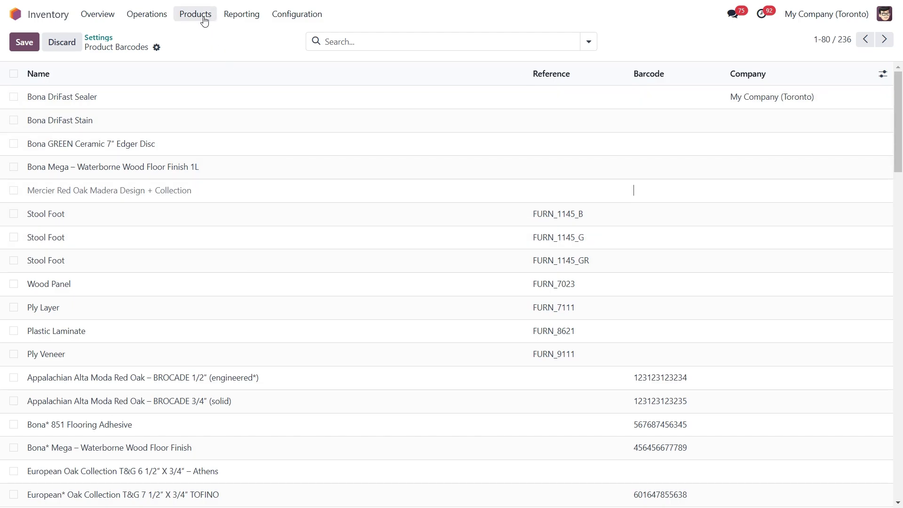
Step: Open the Dining table product from the Products catalogue and confirm its barcode is 554515075
left_click(200, 15)
left_click(205, 35)
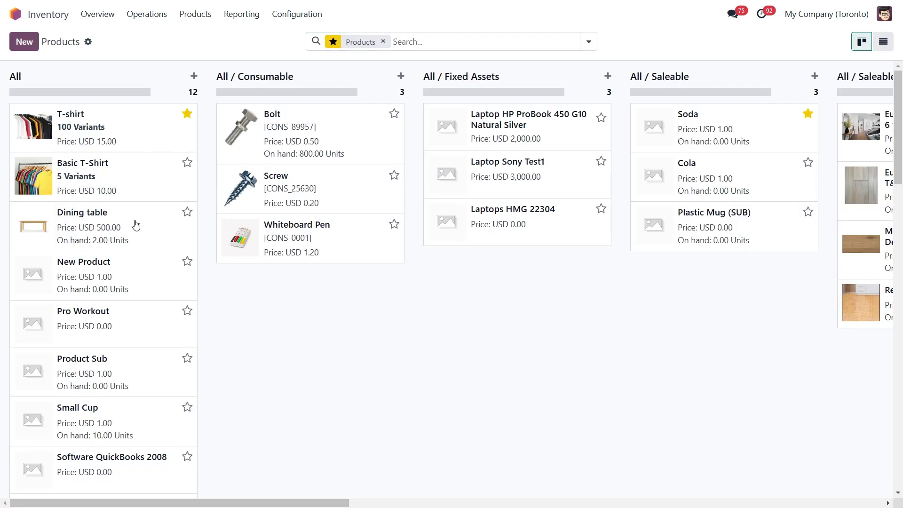
left_click(136, 225)
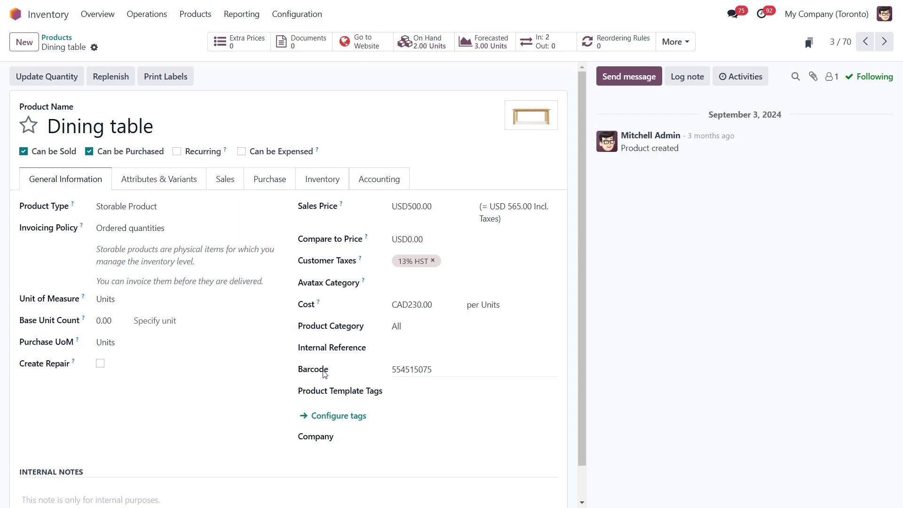
left_click(439, 369)
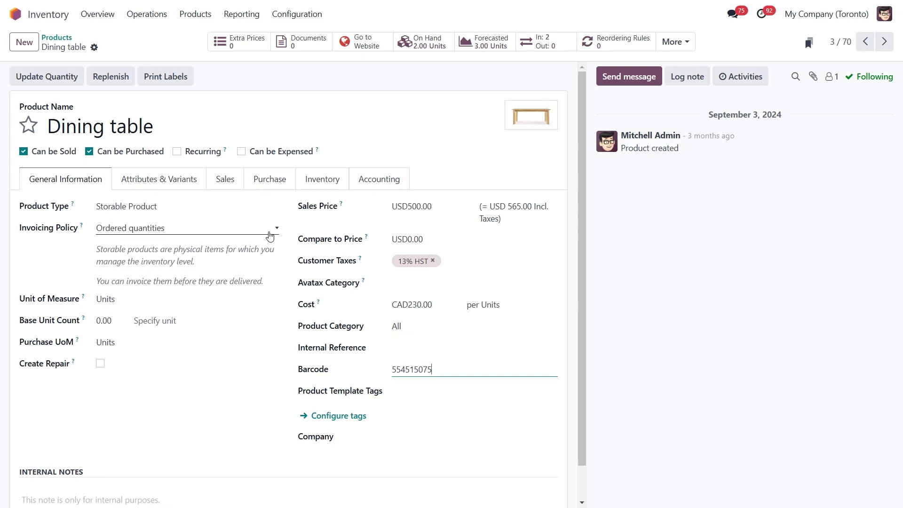
Step: Go to the Barcode app's Operations and list My Warehouse: Receipts, the 5 ready transfers
left_click(15, 13)
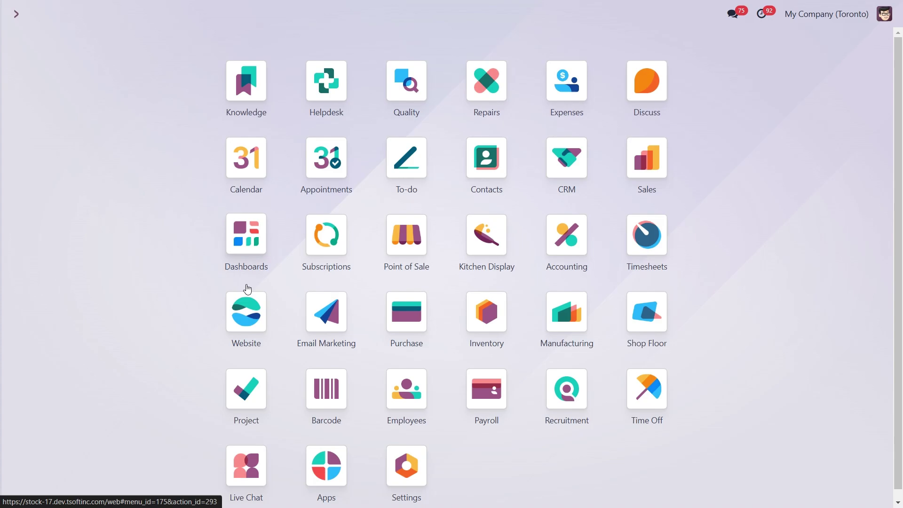
left_click(324, 397)
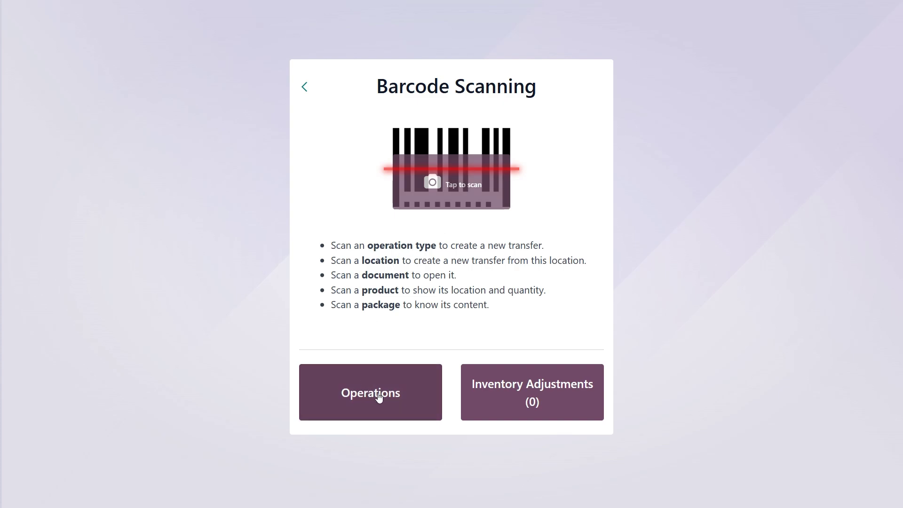
left_click(404, 394)
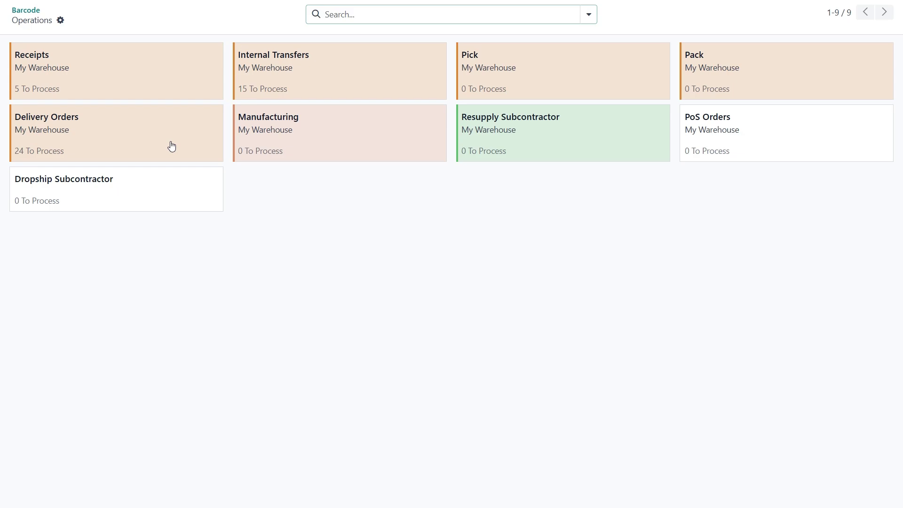
left_click(37, 72)
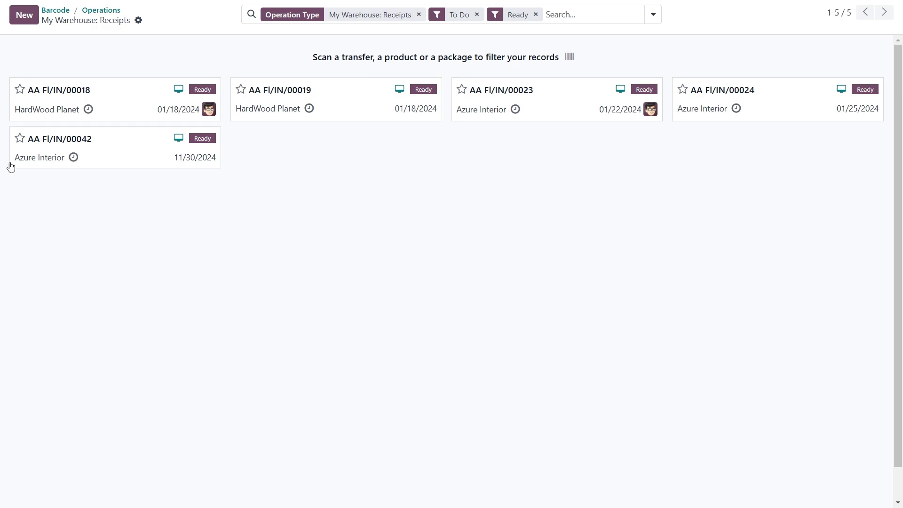
Step: Open receipt AA FI/IN/00042 and count the Dining table as 1 / 1 Units received
left_click(93, 161)
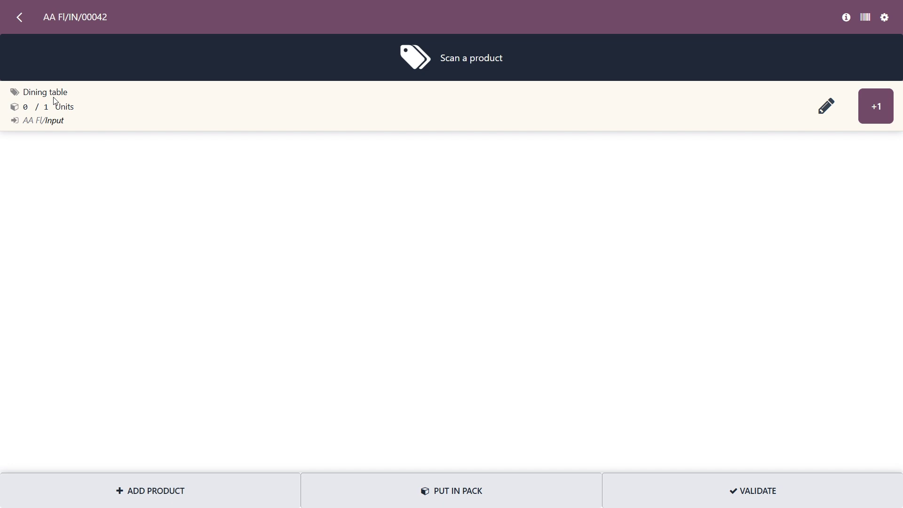
left_click(868, 116)
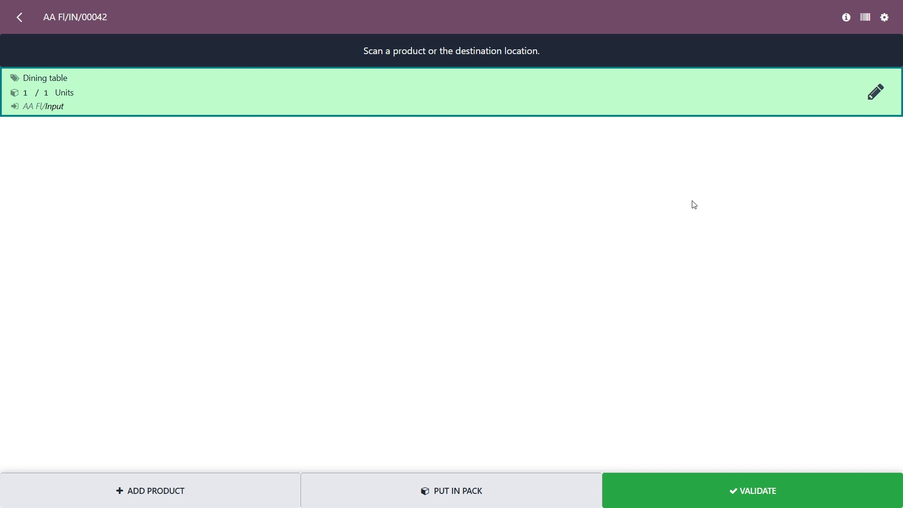
left_click(865, 18)
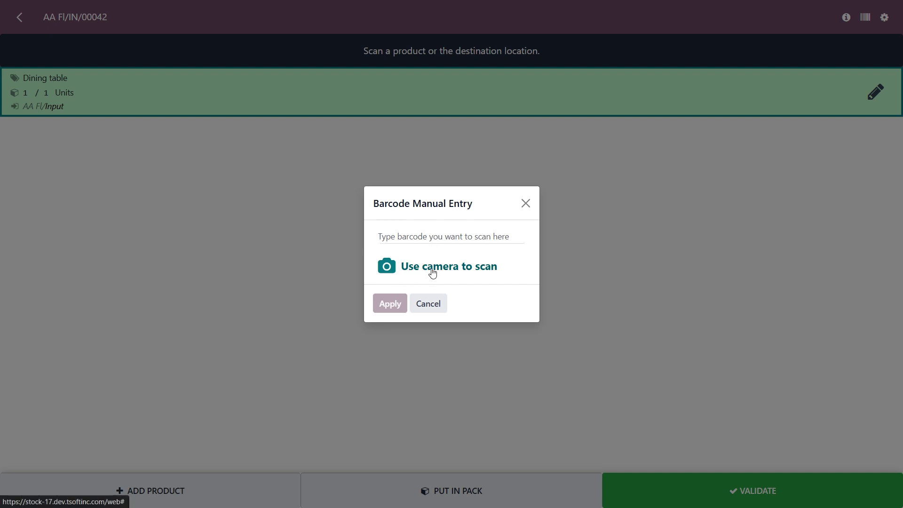
left_click(438, 304)
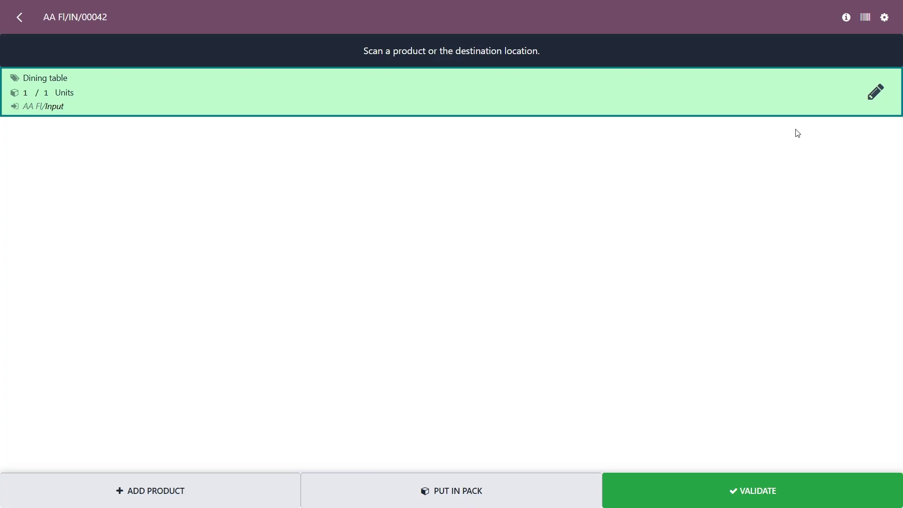
left_click(885, 20)
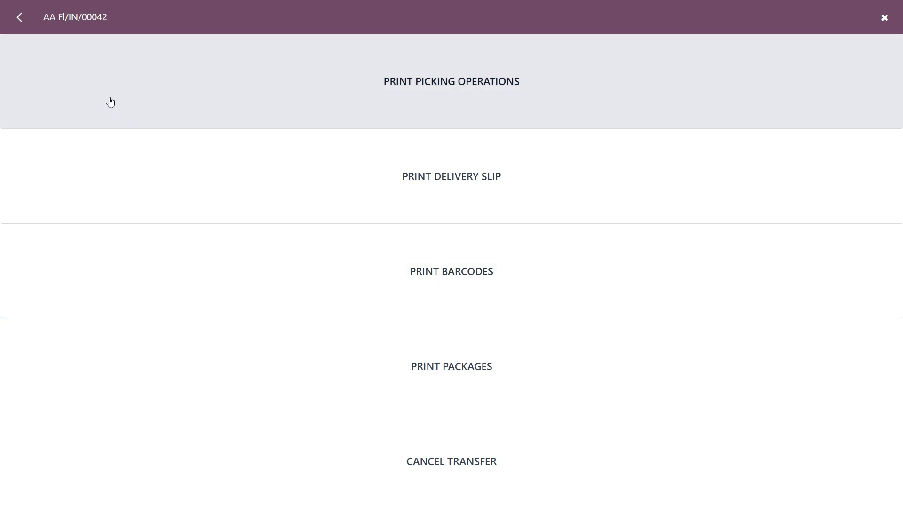
left_click(20, 18)
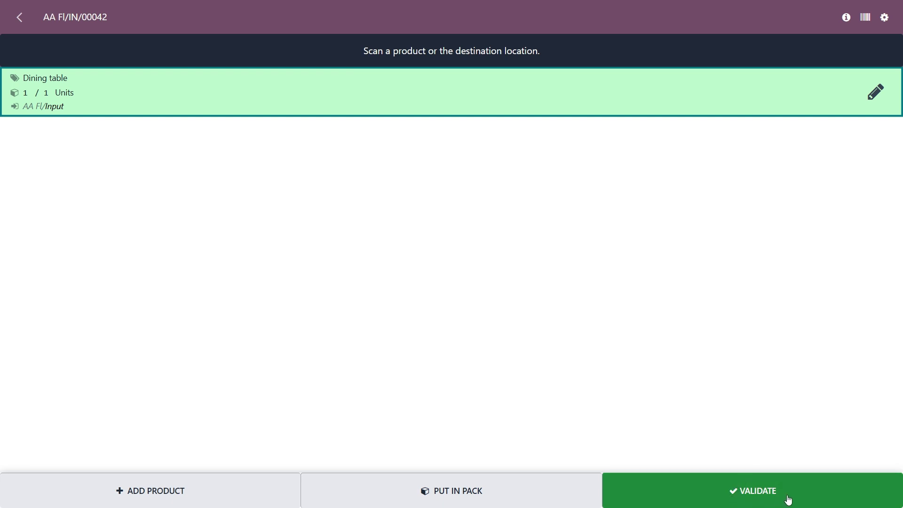
Step: Validate receipt AA FI/IN/00042, then open the Delivery Orders list with 24 ready to process
left_click(829, 492)
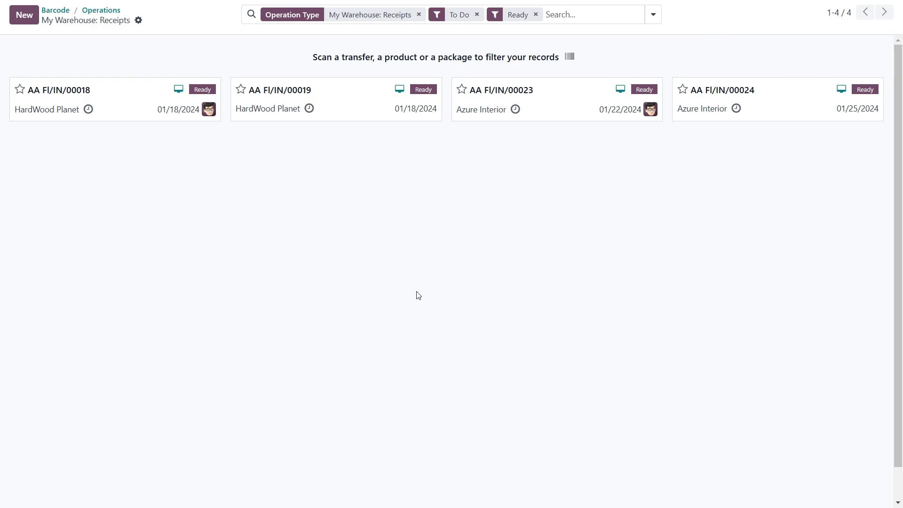
left_click(55, 13)
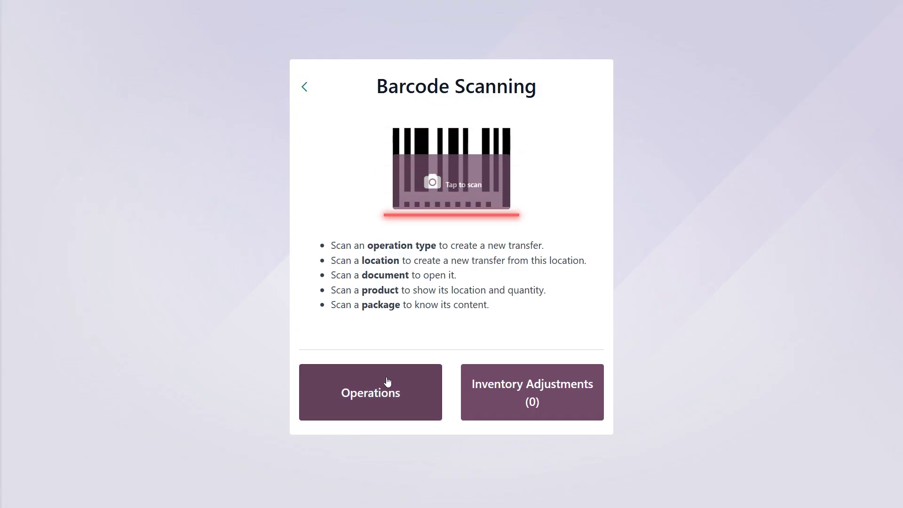
left_click(383, 397)
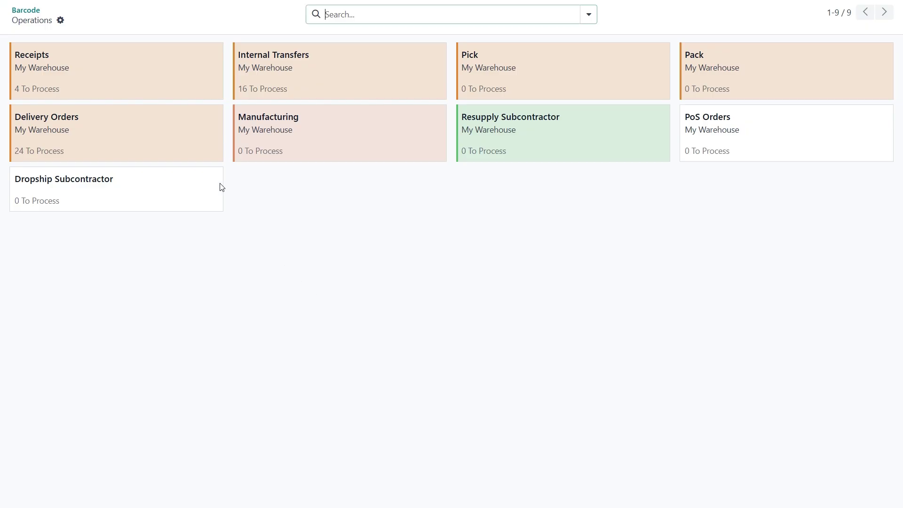
left_click(140, 118)
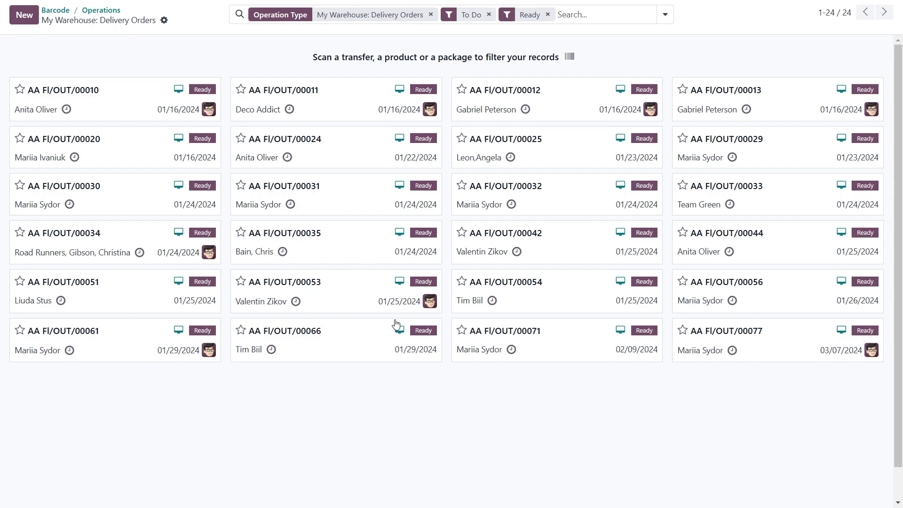